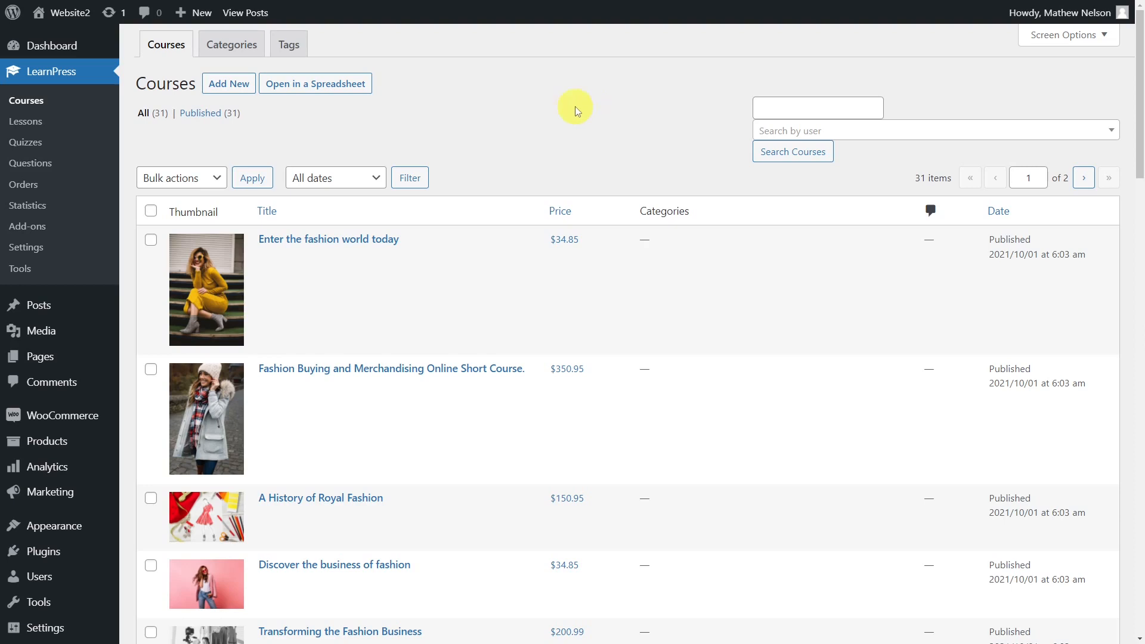
- Set the passing grade of the course "Enter the fashion world today" to 60% and update the course
click(386, 240)
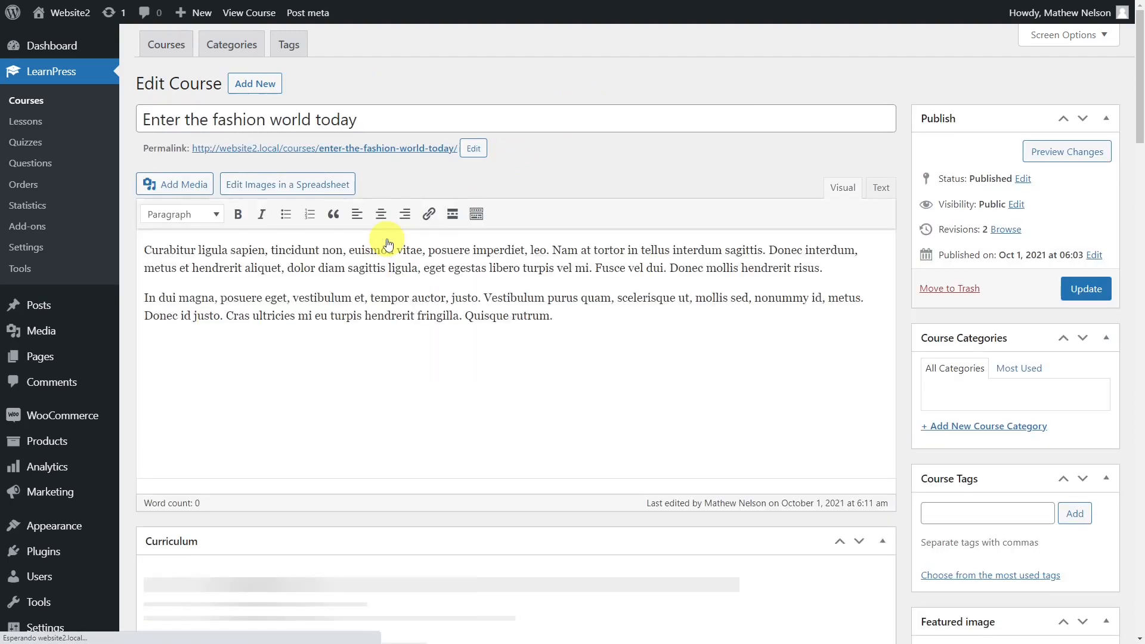
scroll(302, 392, down, 4)
click(219, 488)
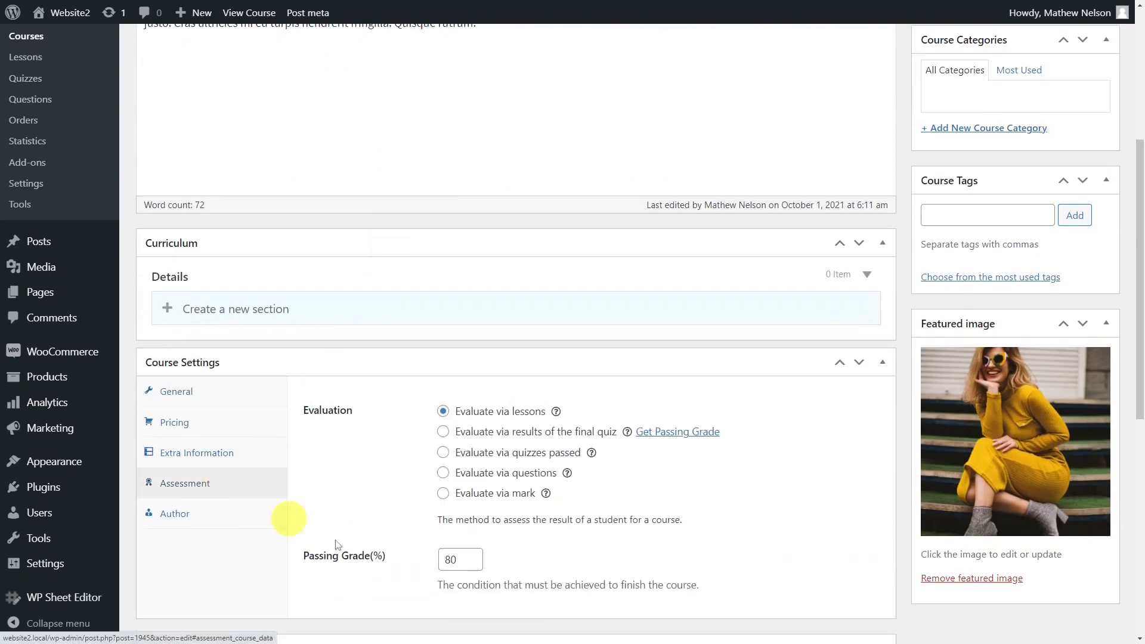
double_click(447, 559)
text(40)
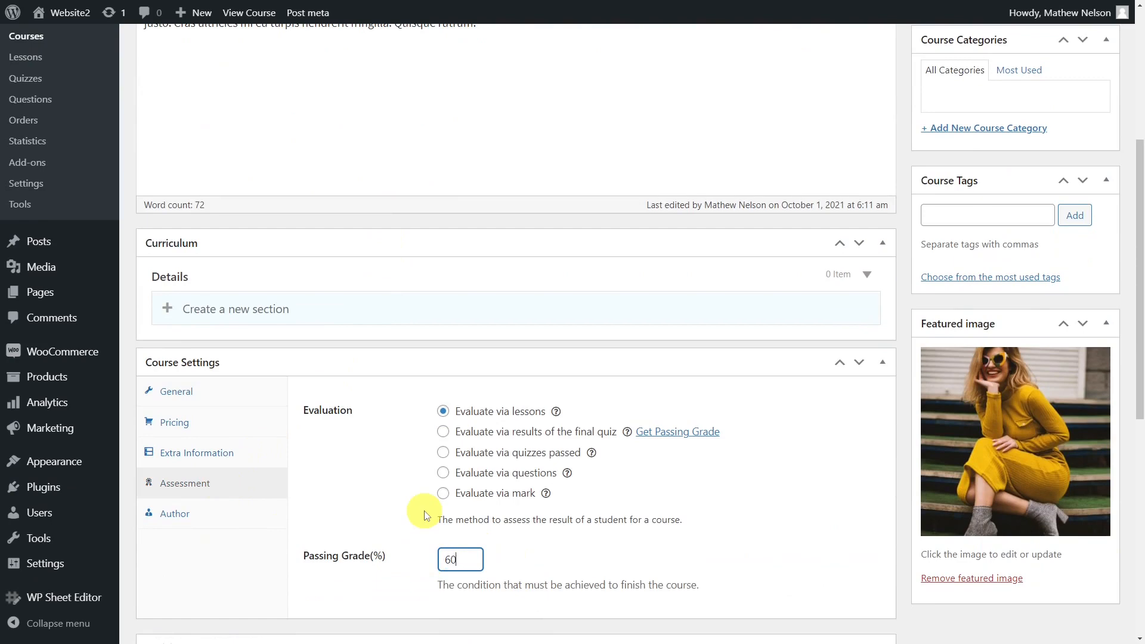
scroll(1042, 333, up, 5)
click(1084, 290)
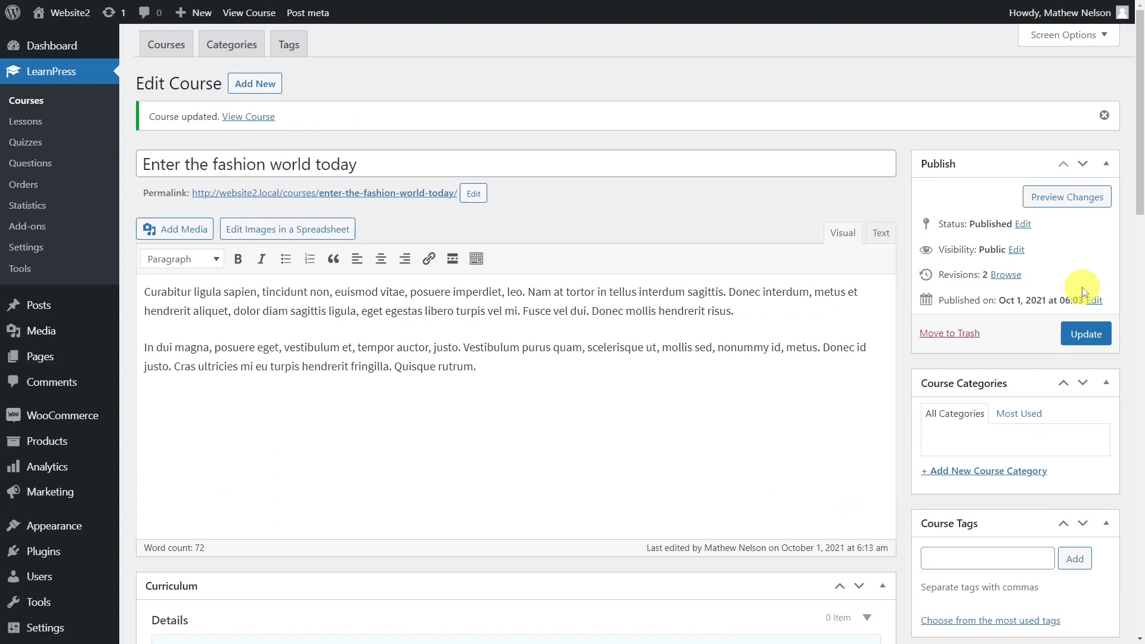
- Open the courses spreadsheet in WP Sheet Editor
scroll(1082, 288, down, 2)
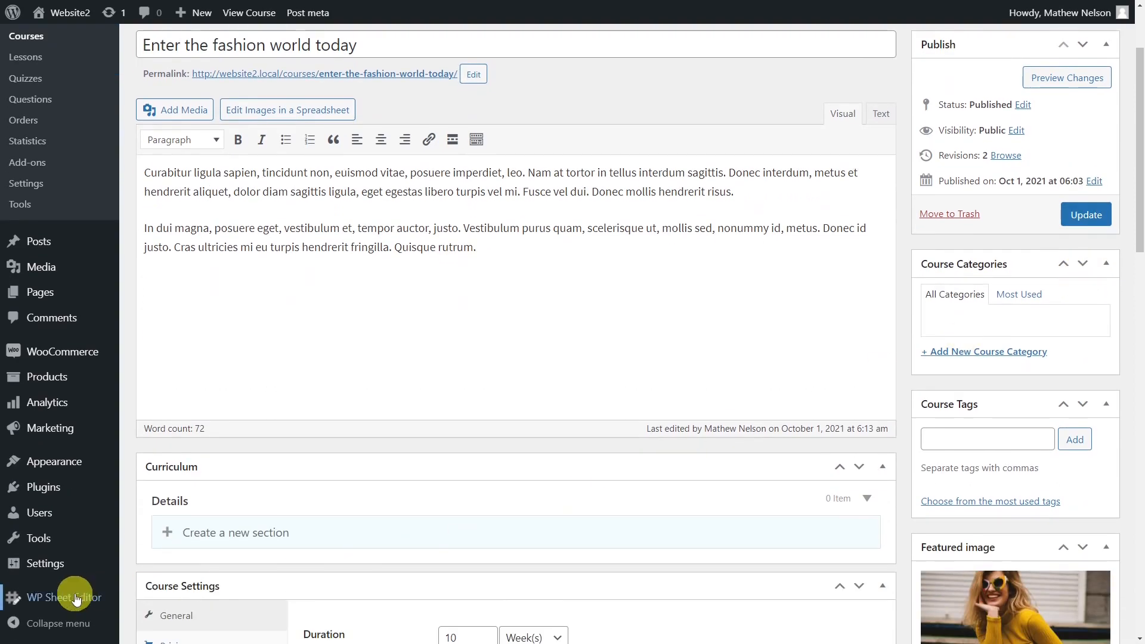
mouse_move(72, 599)
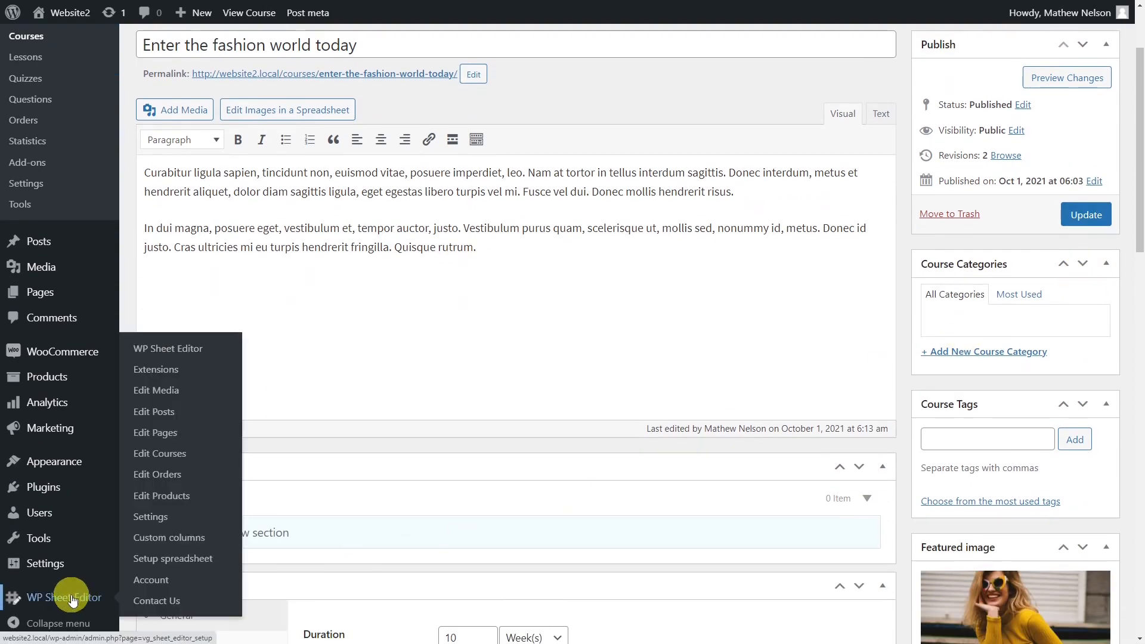
click(182, 458)
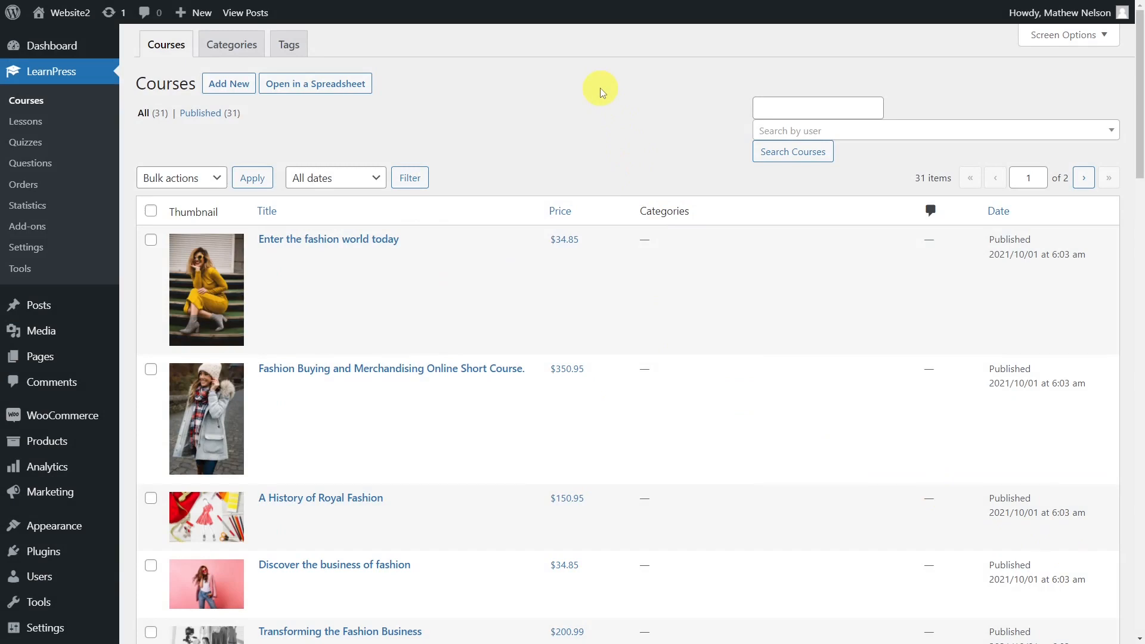
- Enable the Courses spreadsheet in the WP Sheet Editor spreadsheet setup and save the selection
scroll(601, 91, down, 2)
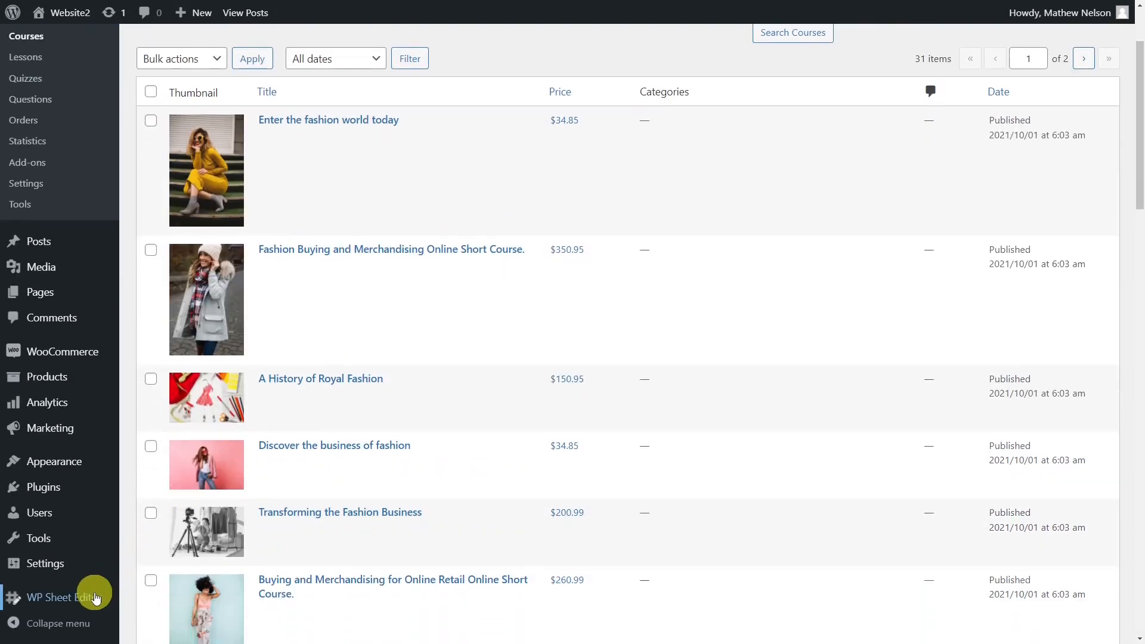
mouse_move(90, 594)
click(154, 560)
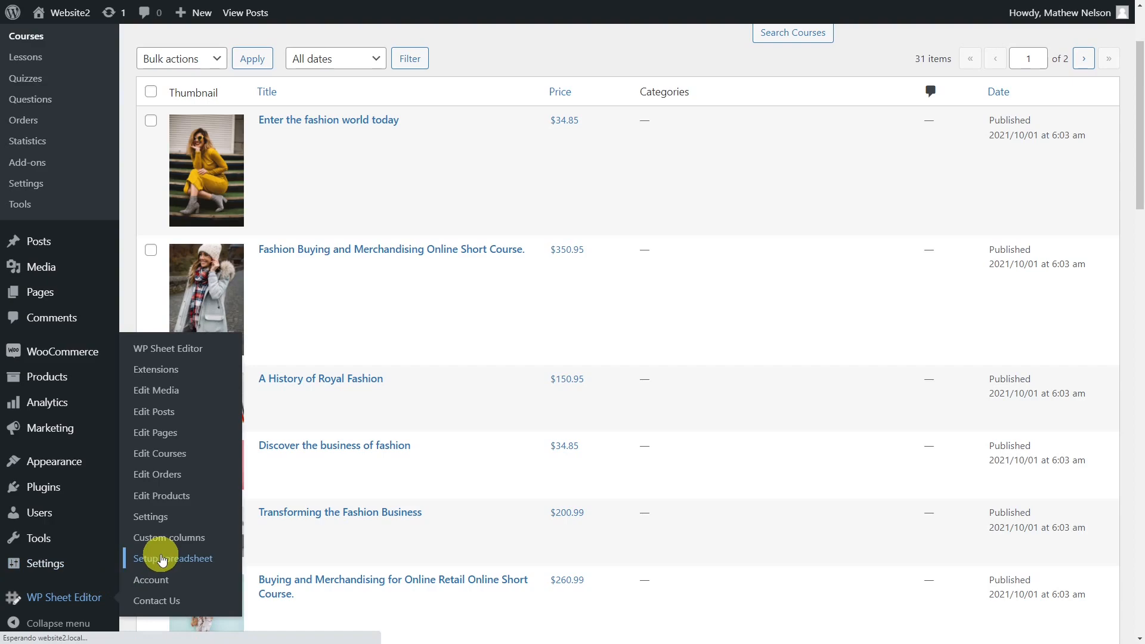
click(363, 314)
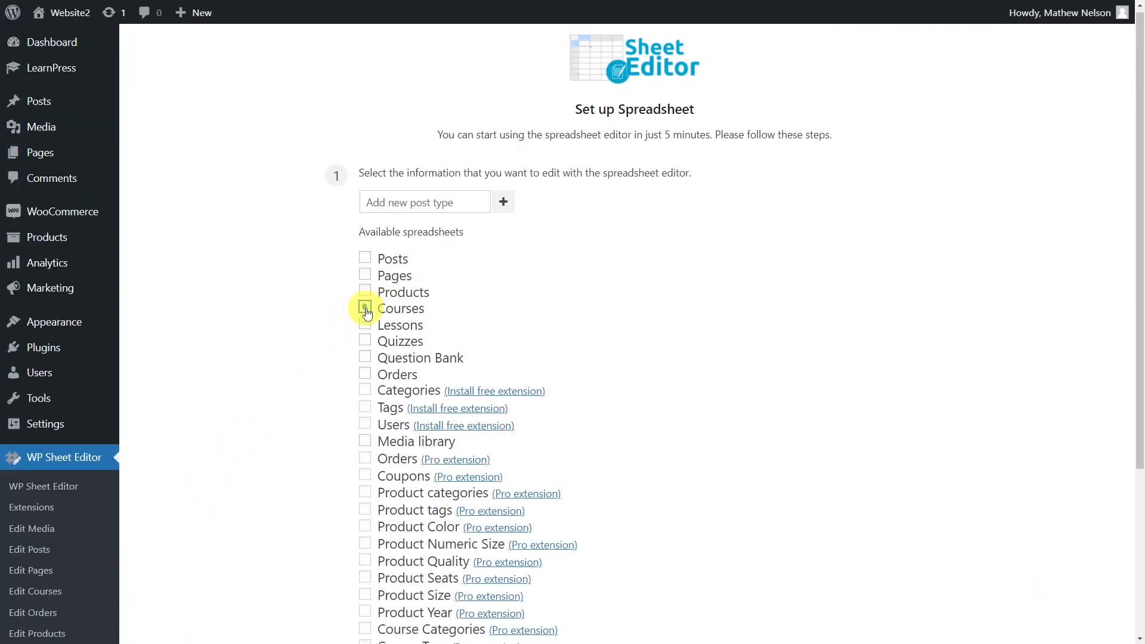
scroll(365, 388, down, 4)
click(385, 471)
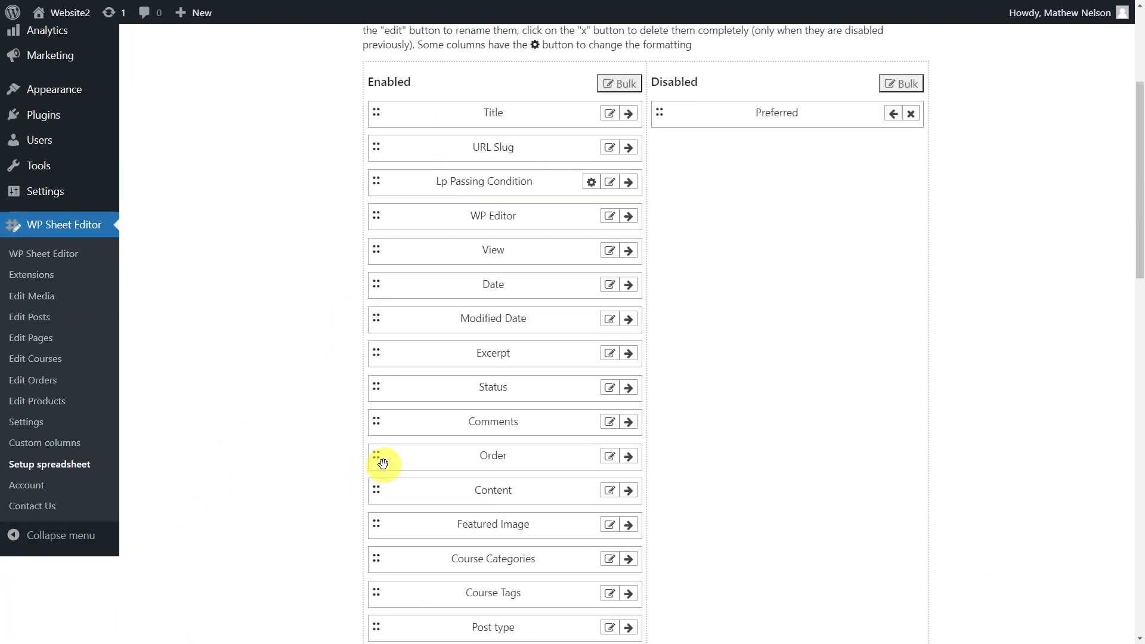
- Check that Lp Passing Condition is among the enabled course columns and save the column setup
scroll(455, 463, up, 2)
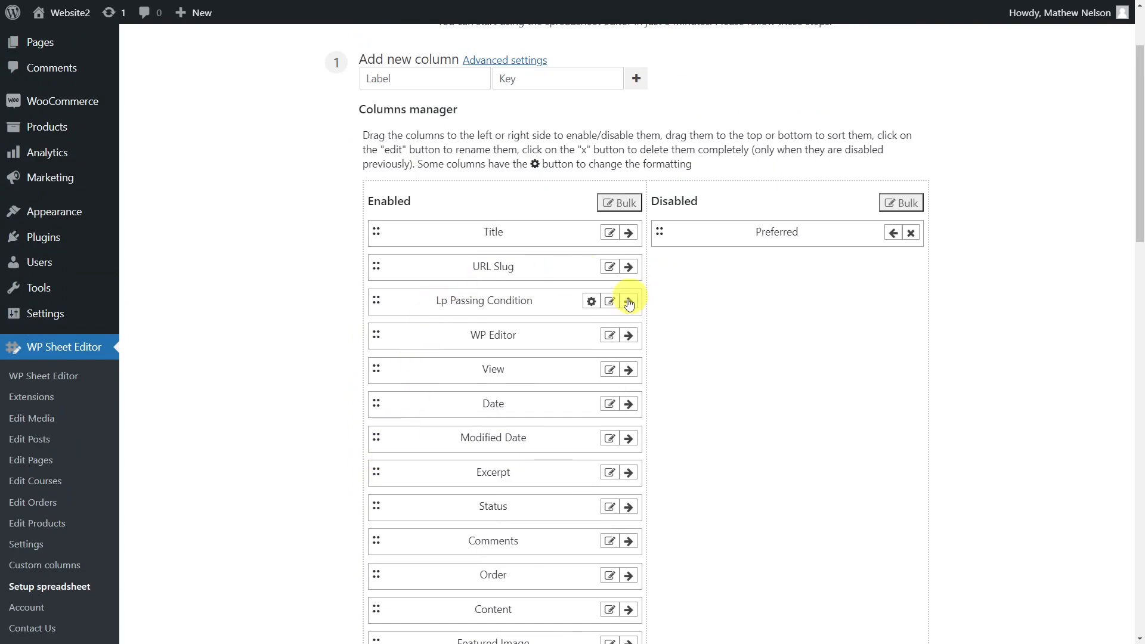
scroll(512, 507, down, 3)
scroll(513, 522, down, 15)
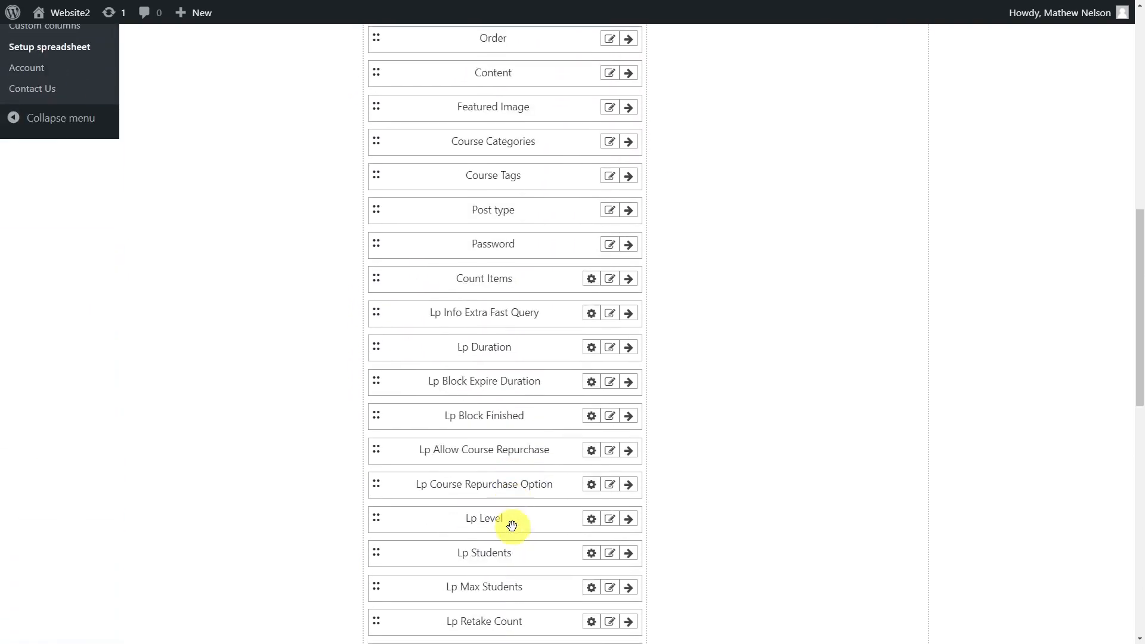
scroll(511, 525, down, 3)
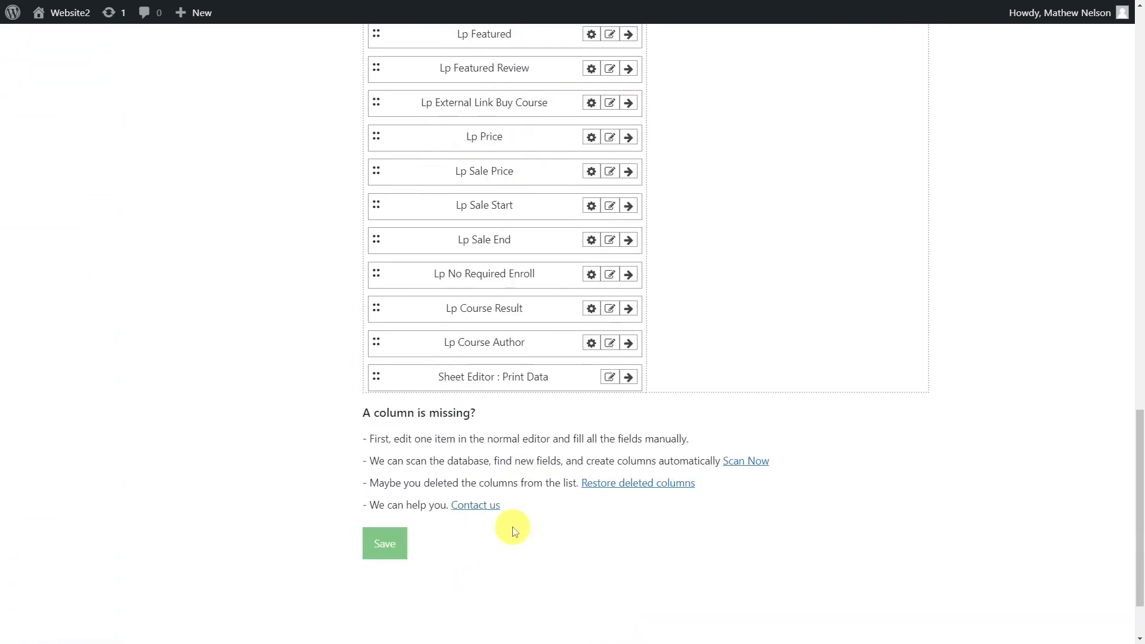
click(388, 545)
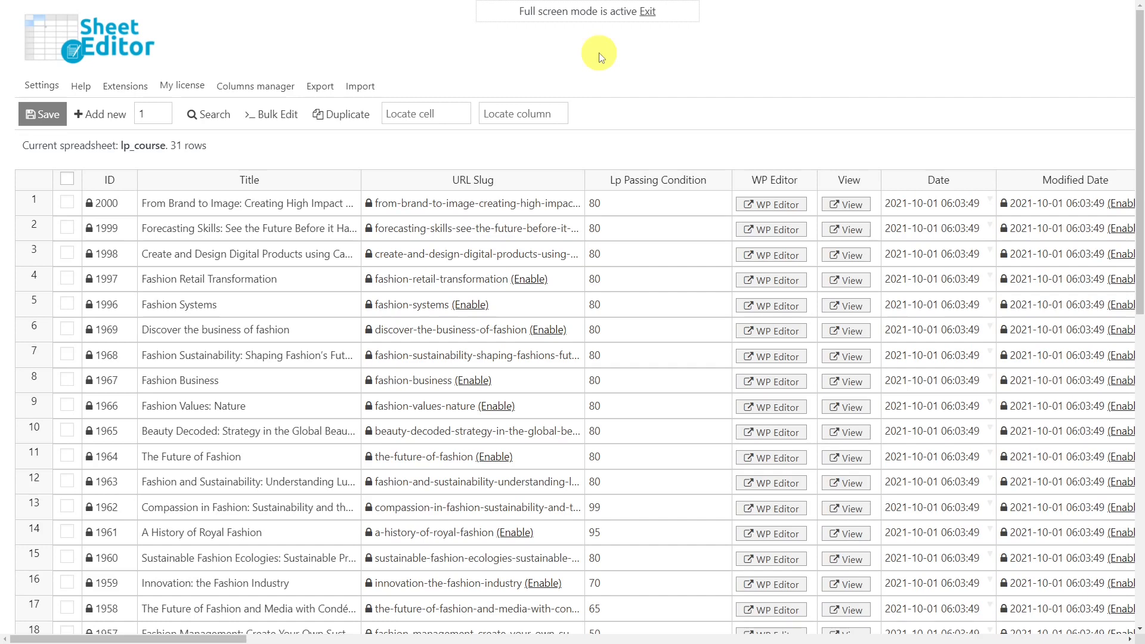
- Set Lp Passing Condition to 60 for course 2000, 65 for Fashion Retail Transformation and 70 for Discover the business of fashion
click(649, 204)
text(60)
click(690, 276)
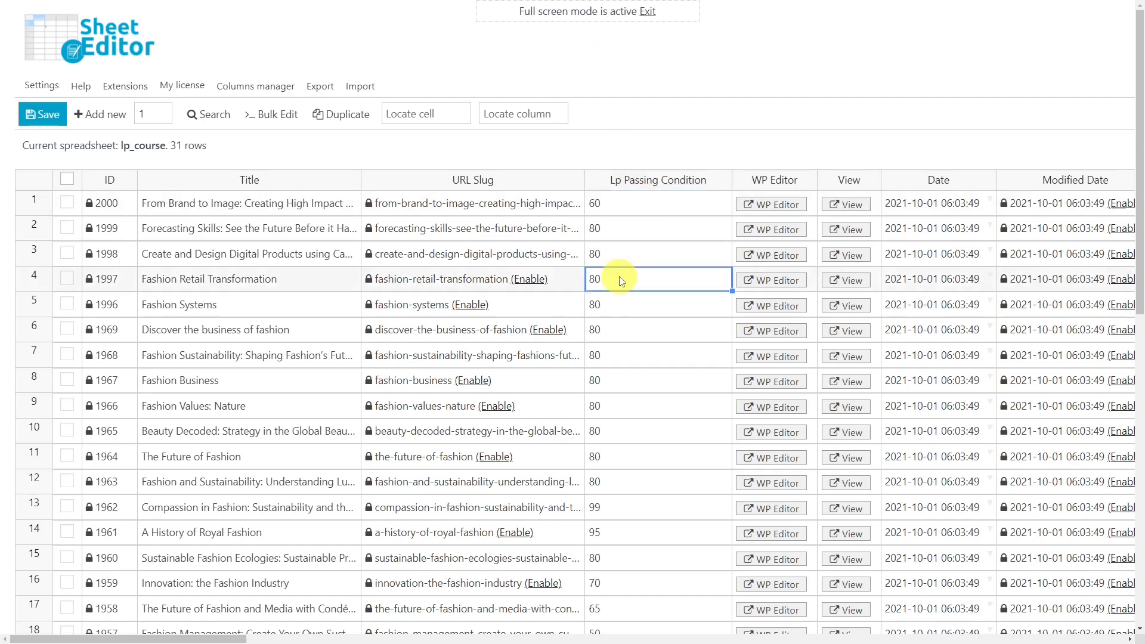
text(65)
click(614, 329)
text(70)
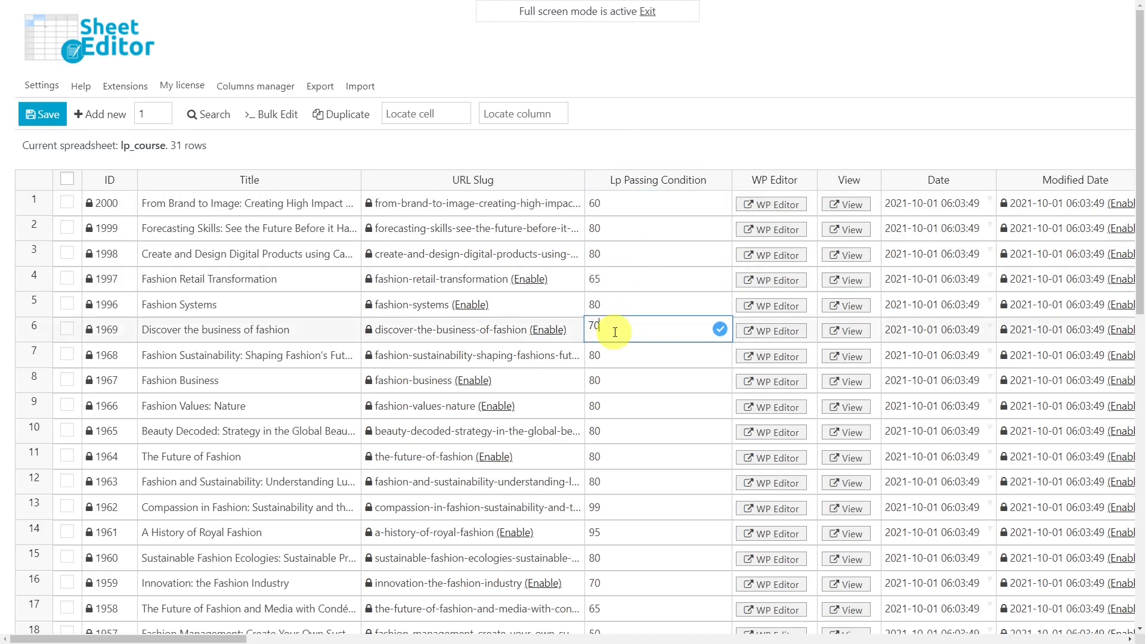
- Set Lp Passing Condition to 90 for Fashion Business and 85 for The Future of Fashion, and save the spreadsheet changes
click(613, 380)
text(90)
click(613, 460)
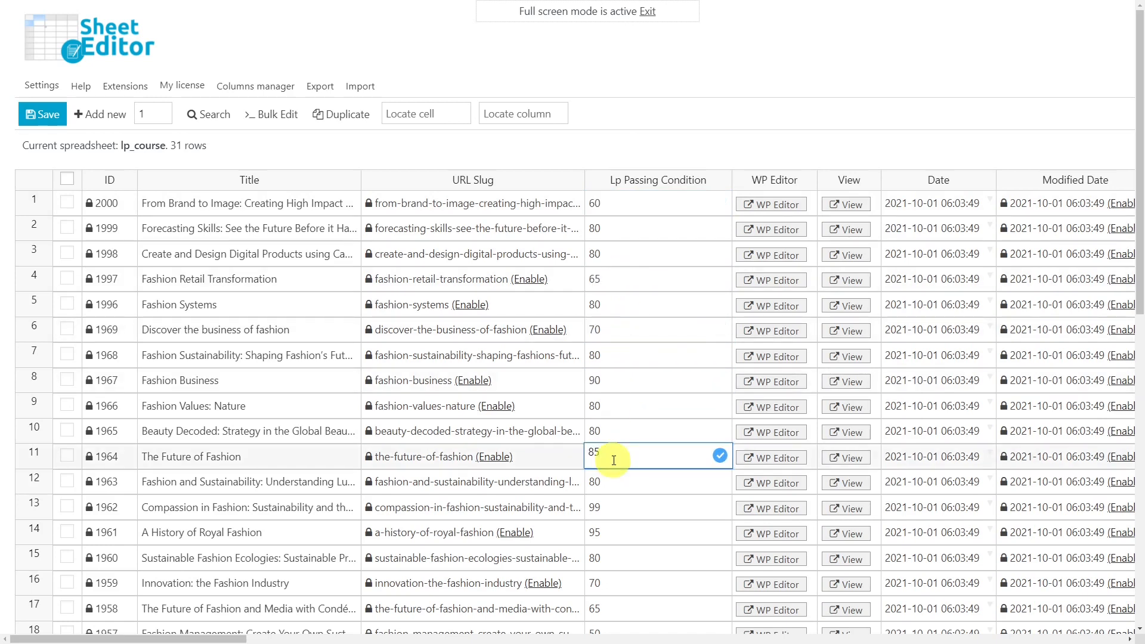
text(85)
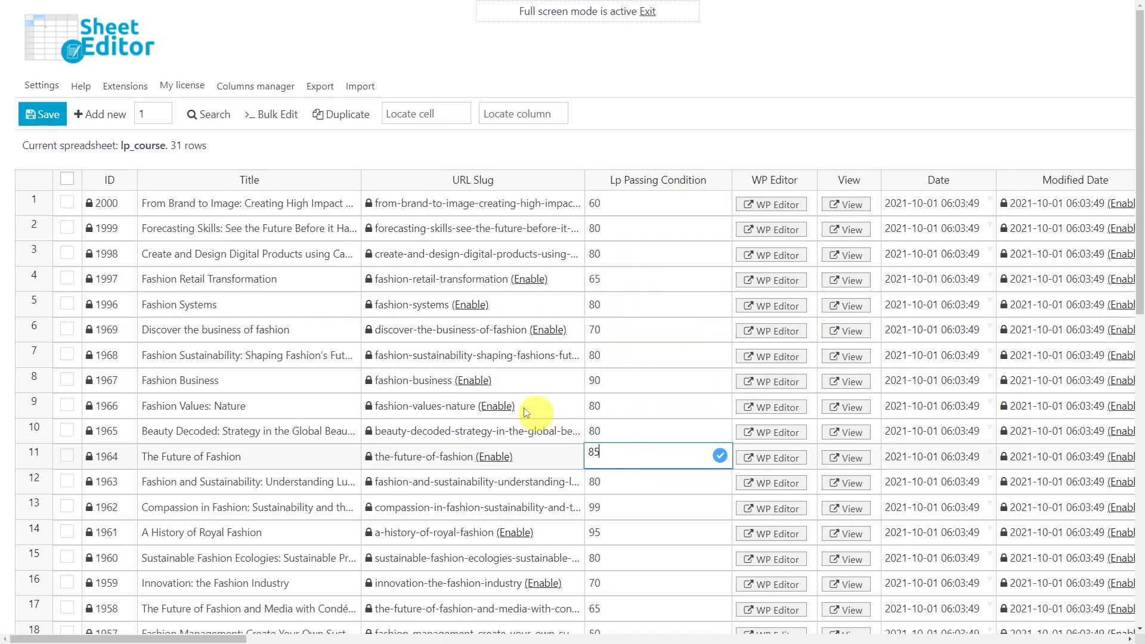
click(53, 117)
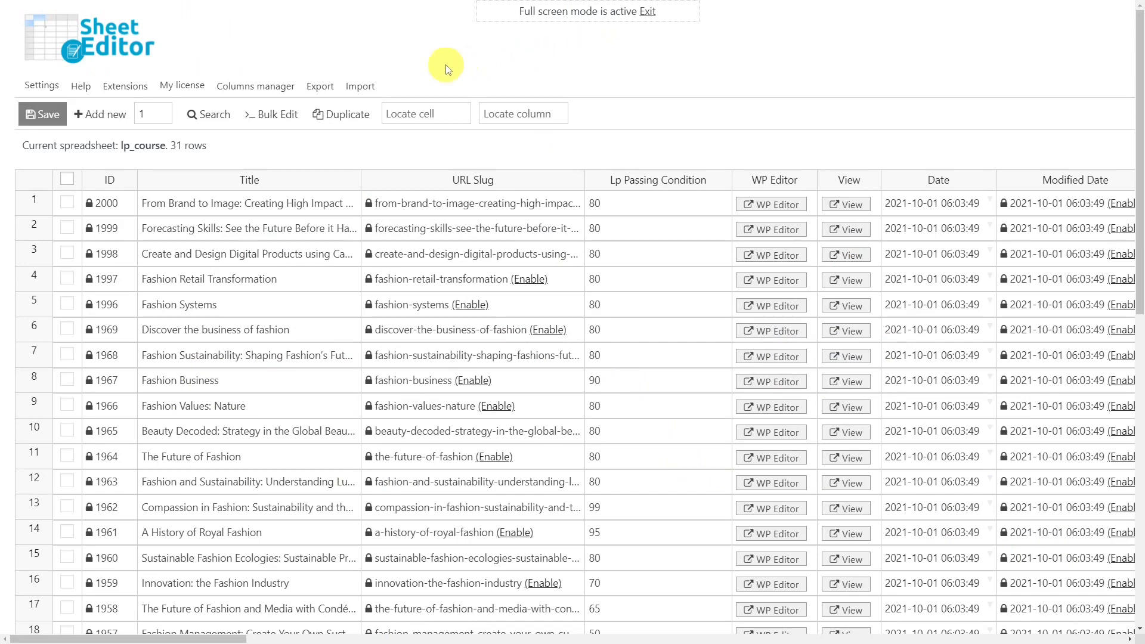
- Filter the courses with an advanced search for Lp Passing Condition = 80
click(215, 117)
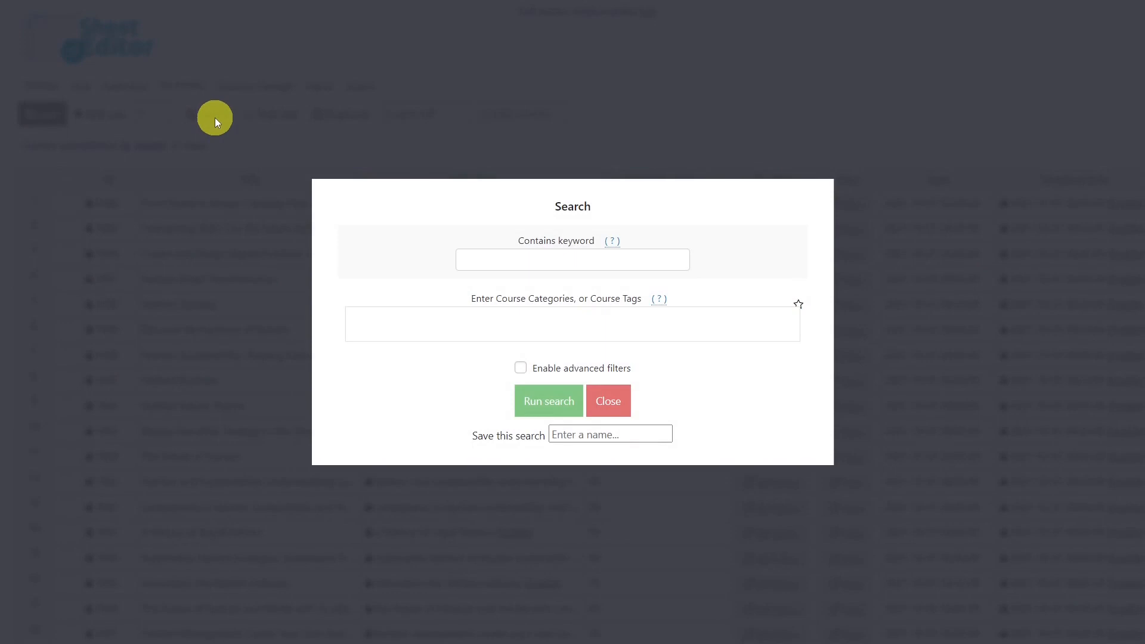
click(521, 368)
click(435, 300)
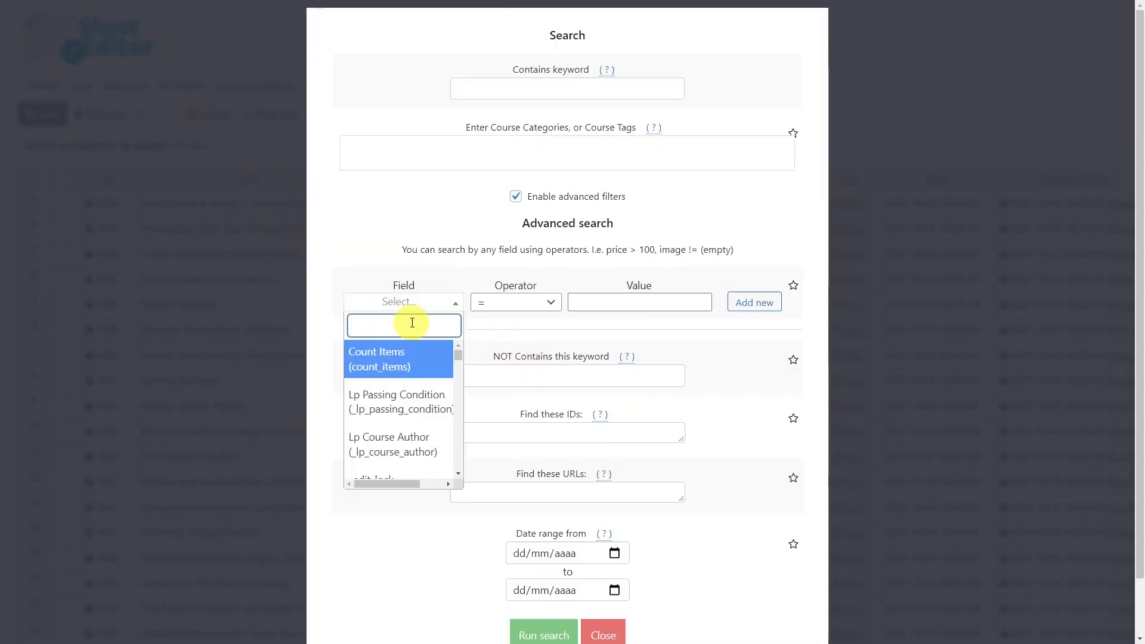
text(lp pa)
key(Return)
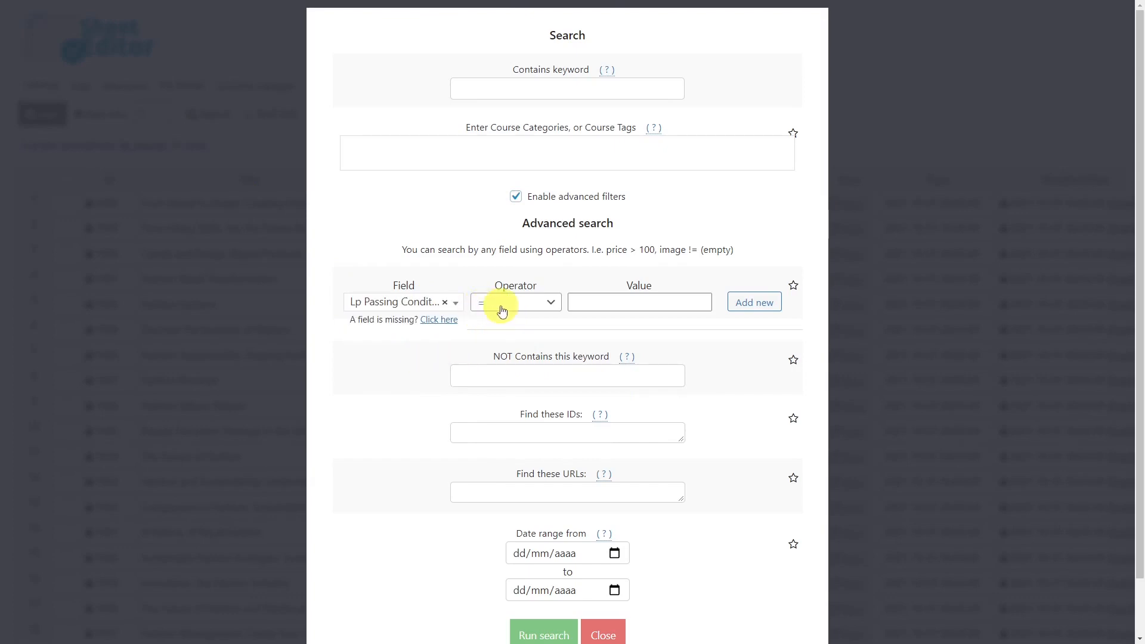
click(592, 296)
text(8)
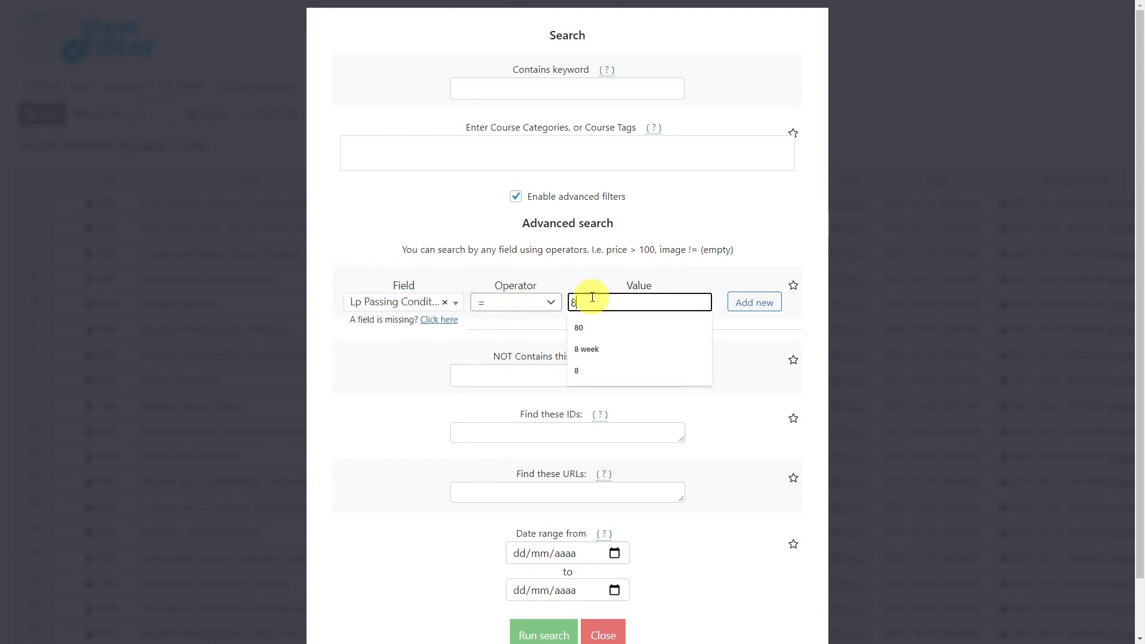
text(0)
scroll(588, 322, down, 1)
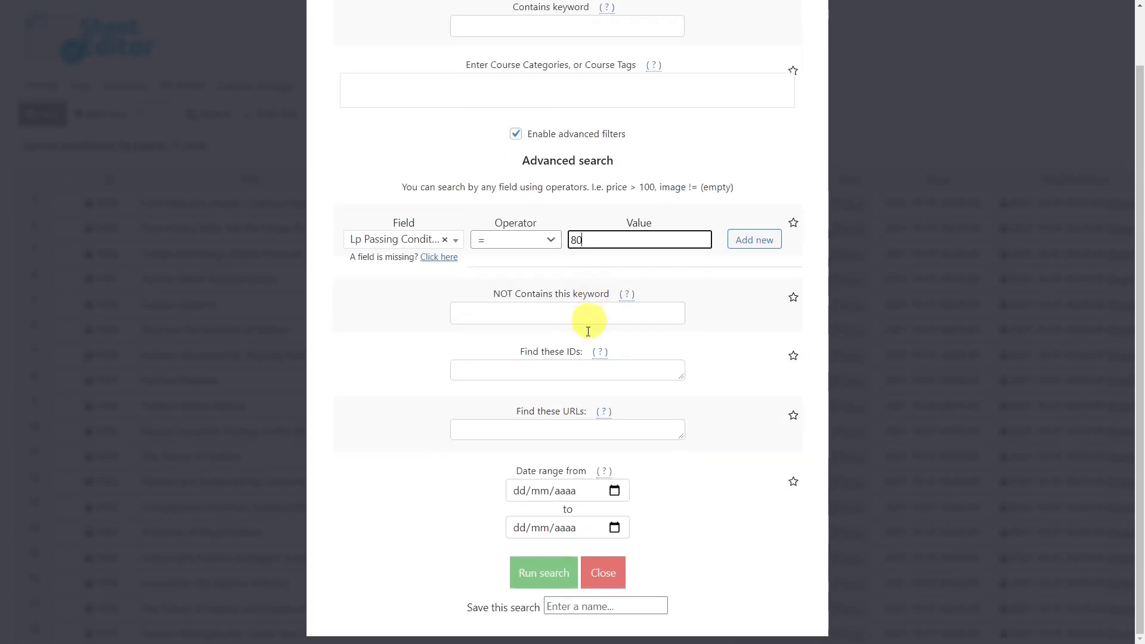
click(557, 570)
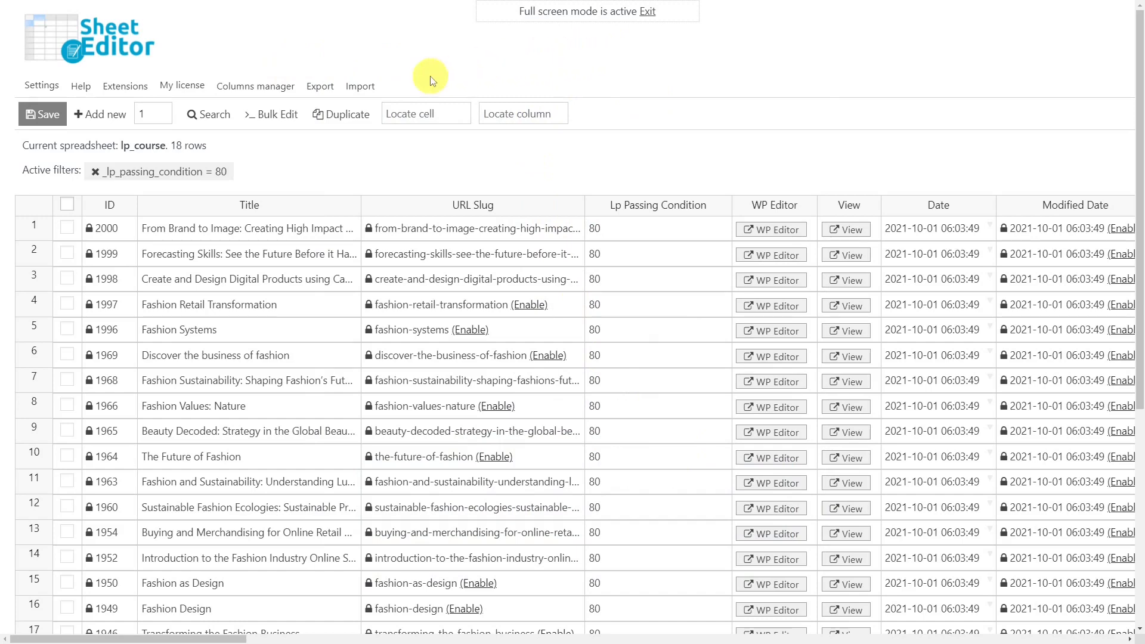
- Start a bulk edit of all rows from the current search, targeting the Lp Passing Condition field
click(279, 109)
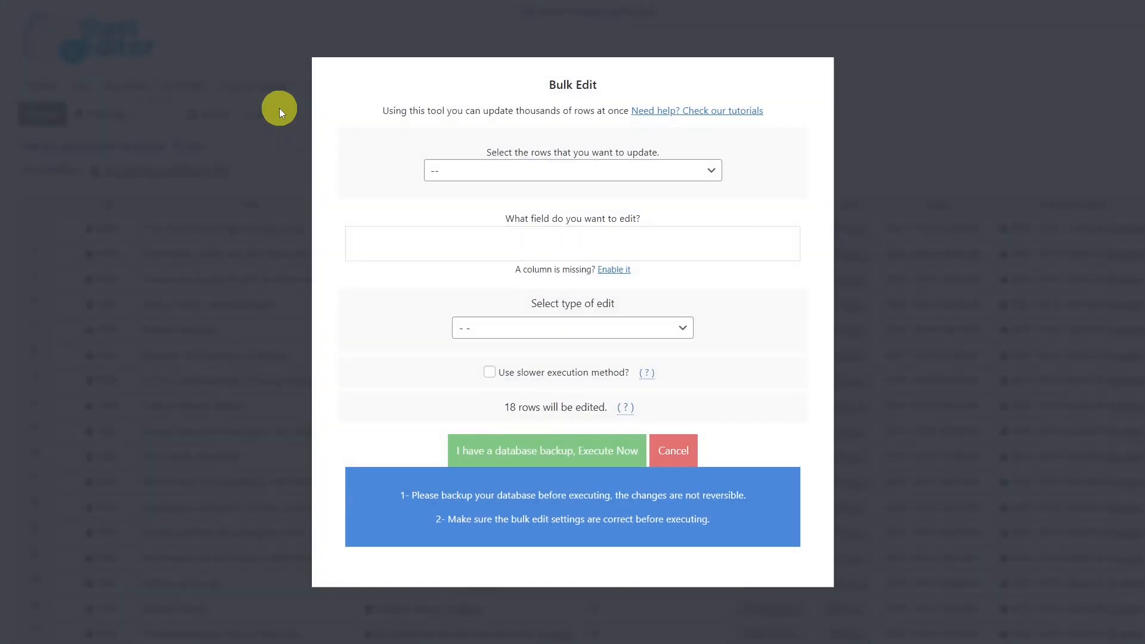
click(565, 176)
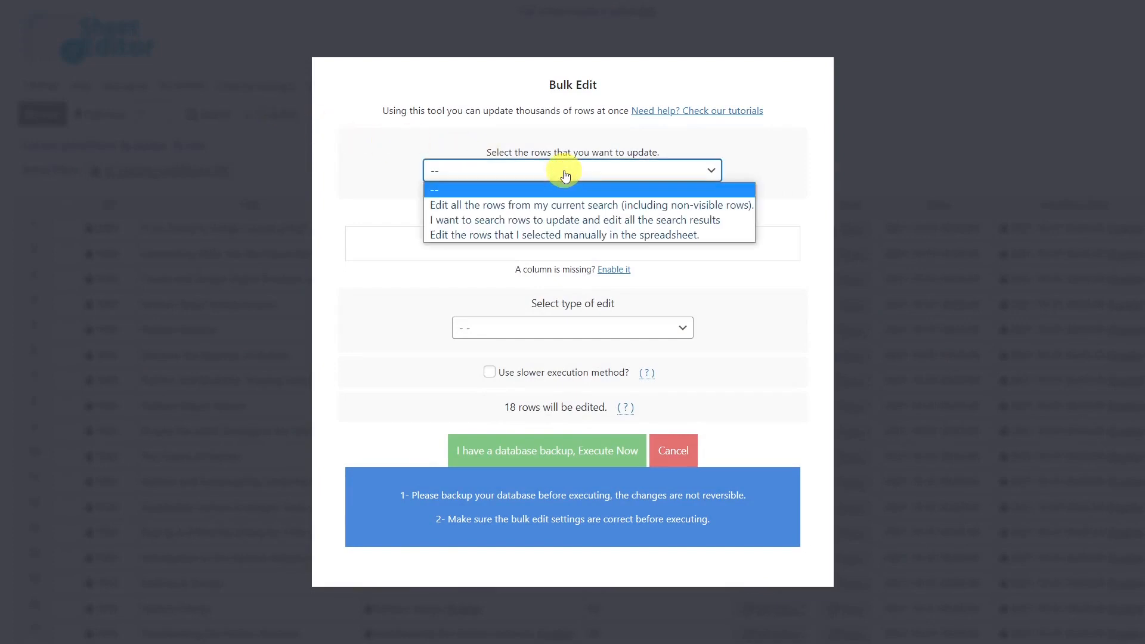
click(566, 206)
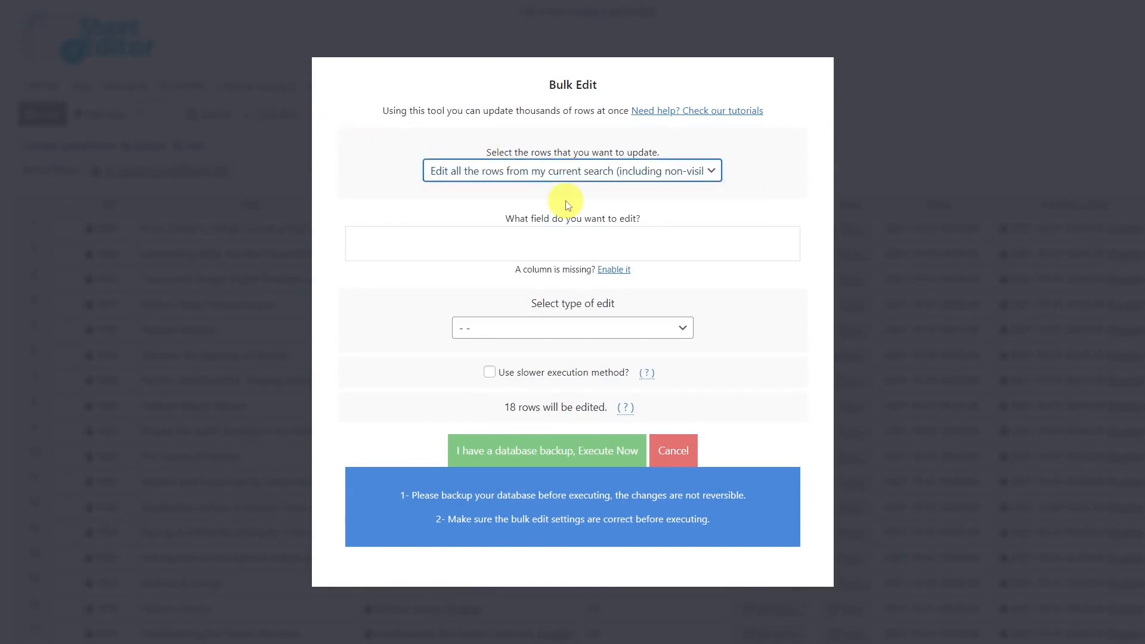
click(566, 242)
text(lp)
click(552, 272)
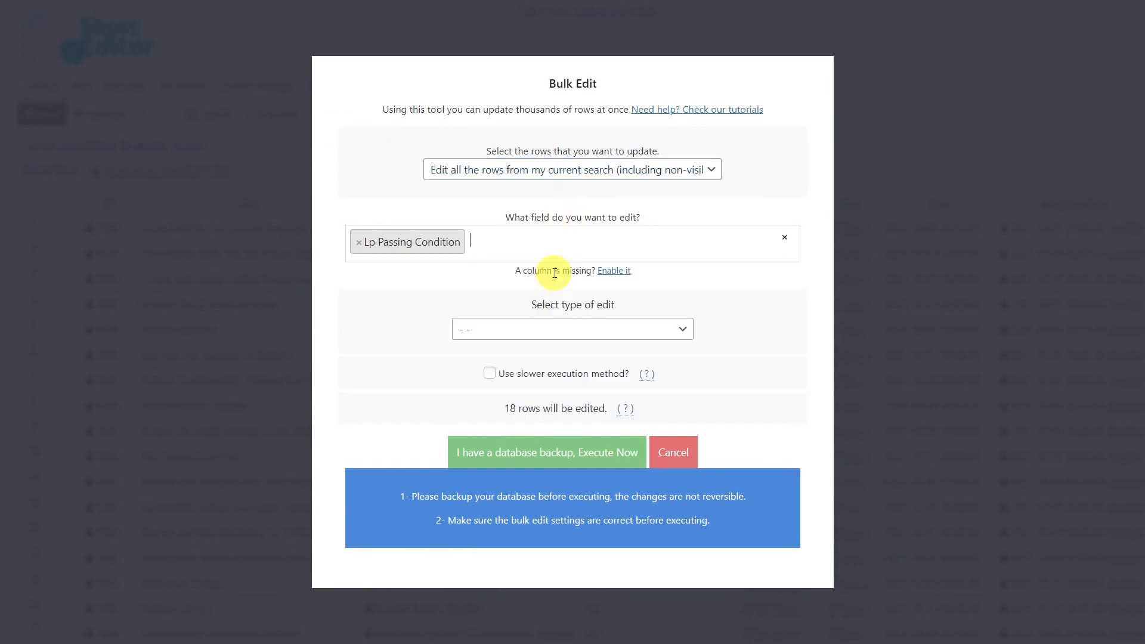
- Use the Set value edit type with 60, execute the bulk edit and close its window
click(544, 328)
click(529, 363)
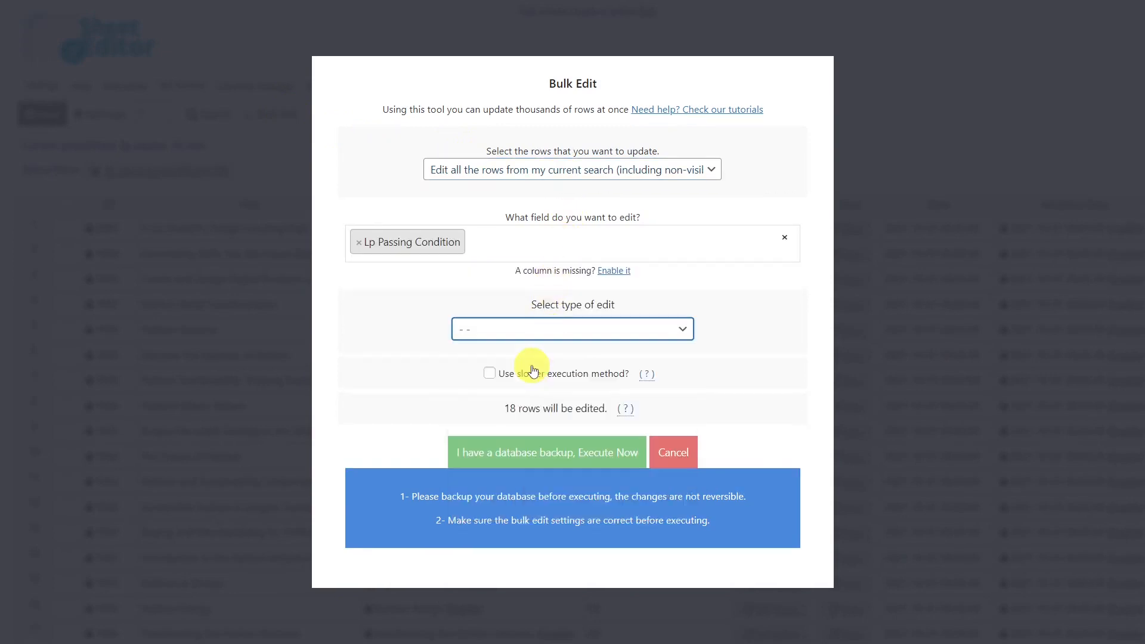
click(552, 353)
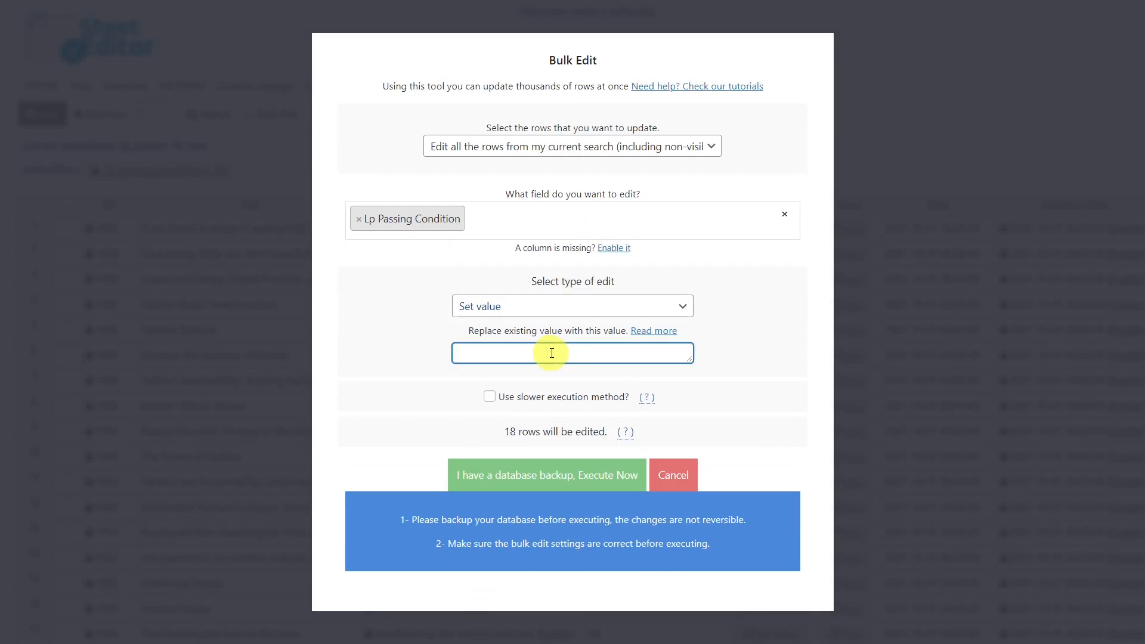
text(60)
click(552, 475)
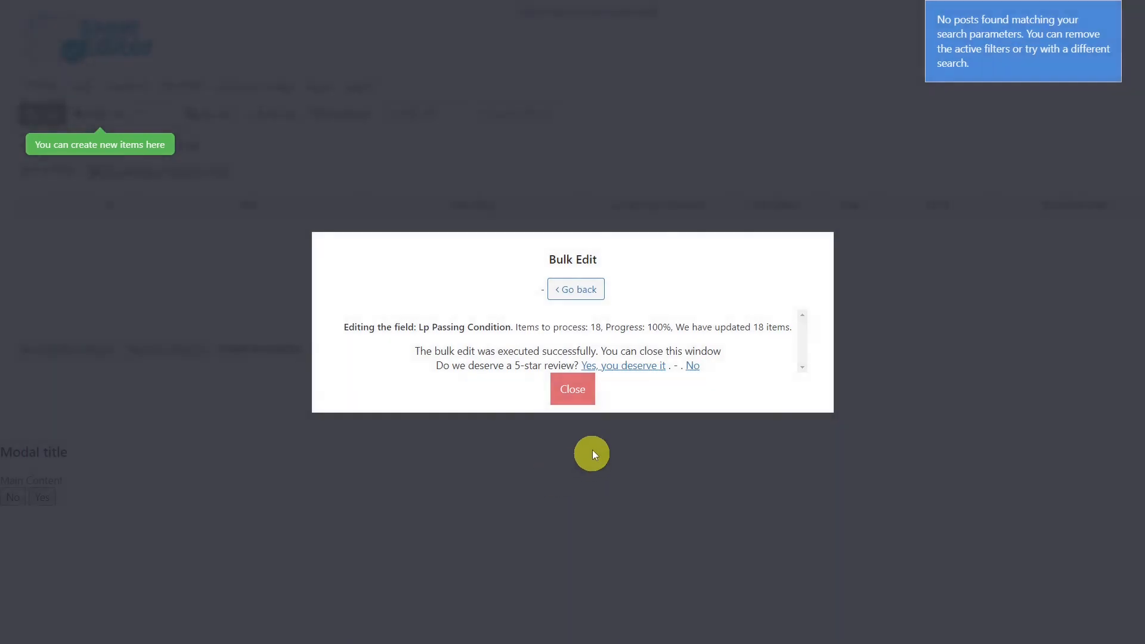
click(575, 394)
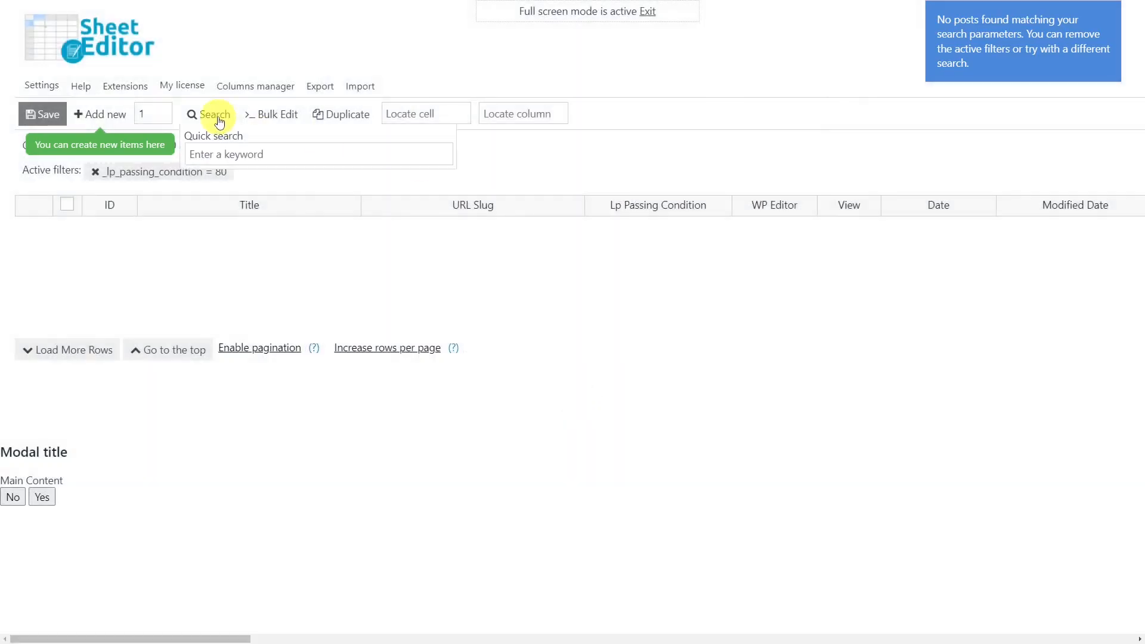
- Search the courses again with the Lp Passing Condition filter value changed to 60
click(216, 114)
double_click(575, 295)
text(60)
scroll(545, 435, down, 1)
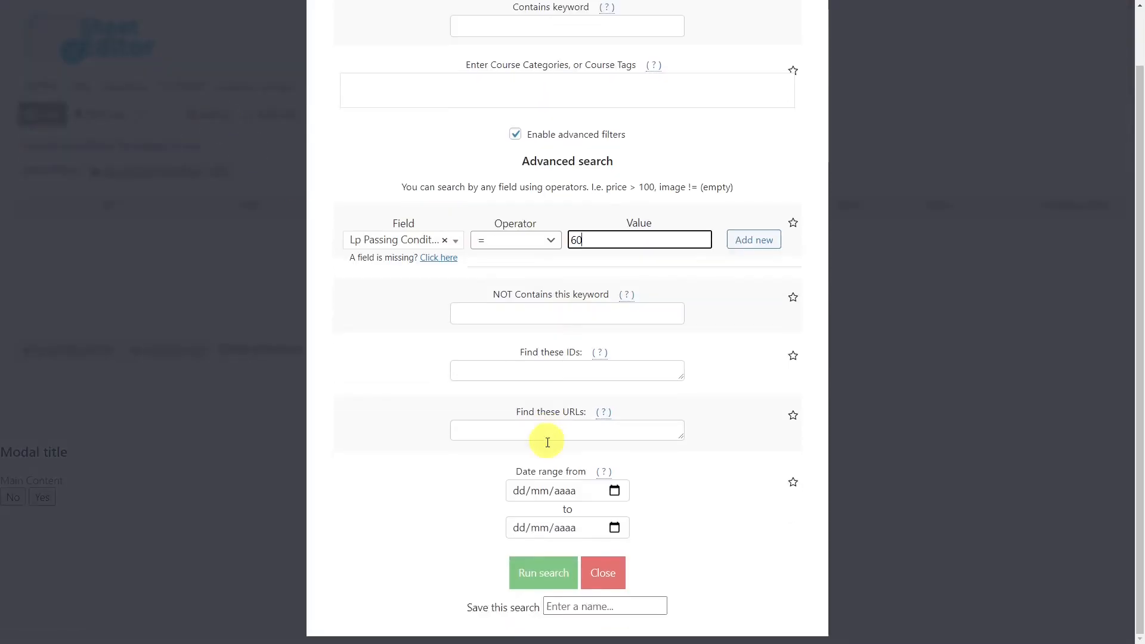
click(536, 567)
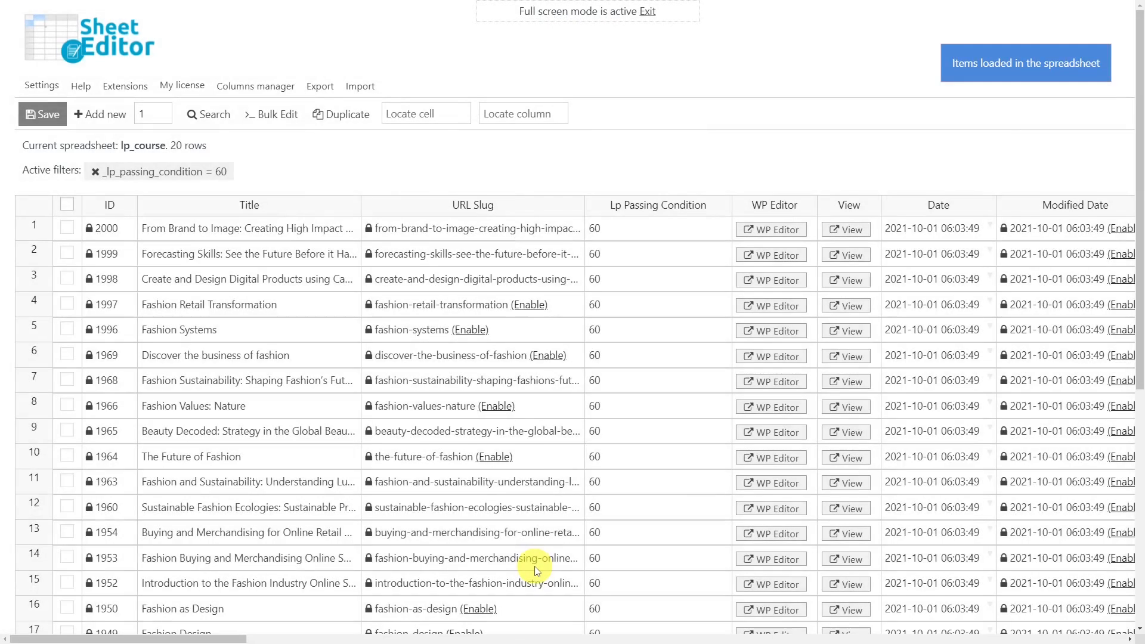